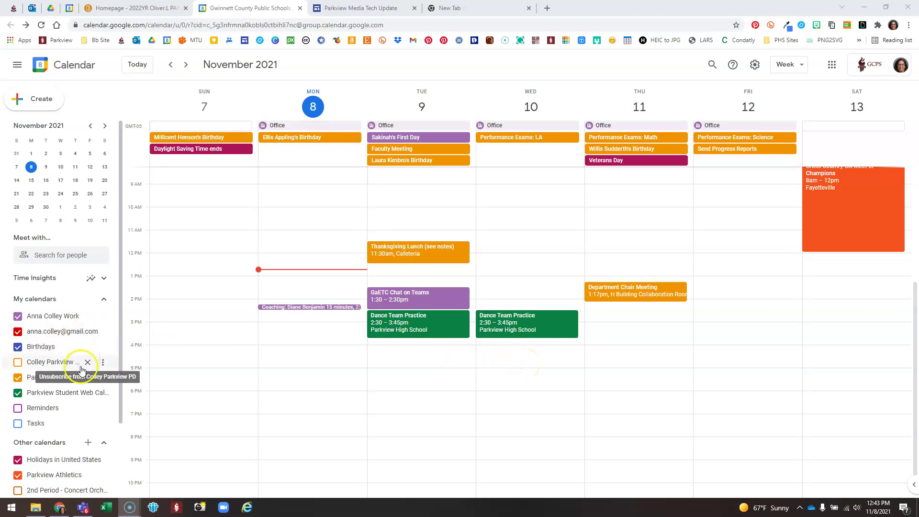
scroll(79, 371, down, 2)
scroll(76, 376, down, 2)
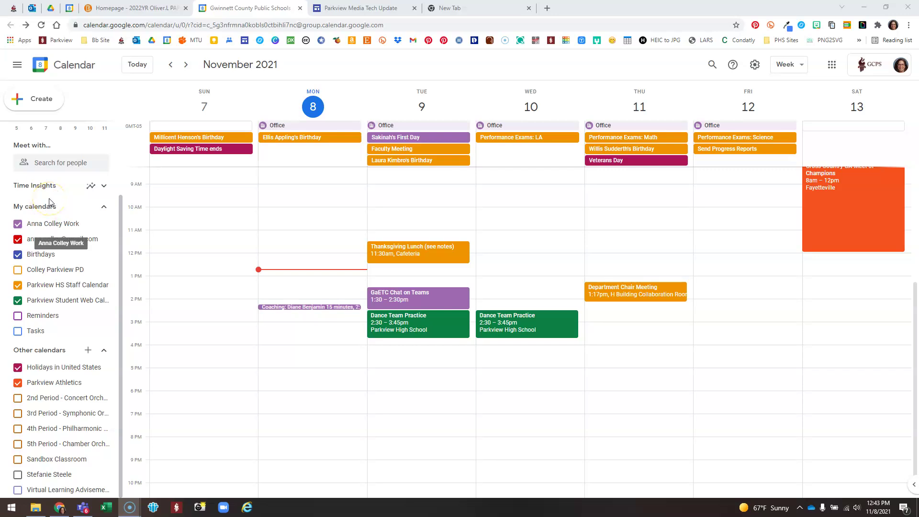
mouse_move(51, 382)
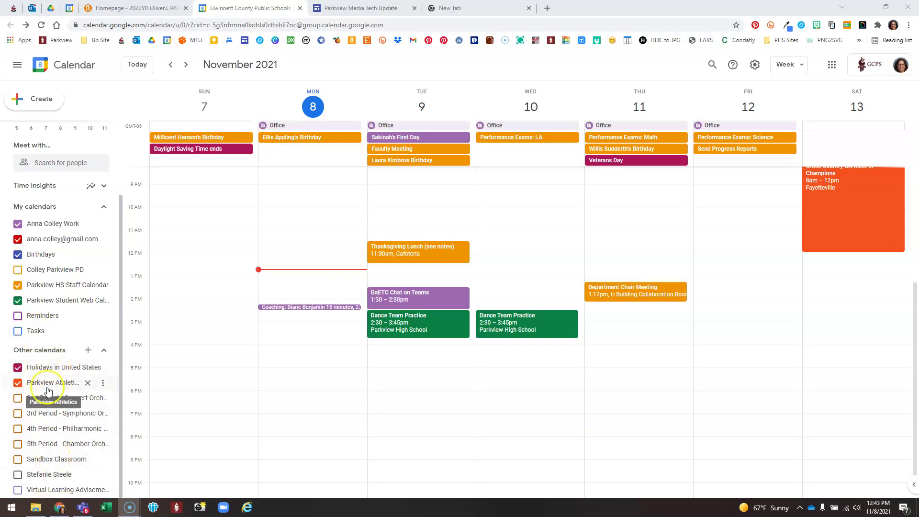
scroll(59, 416, up, 2)
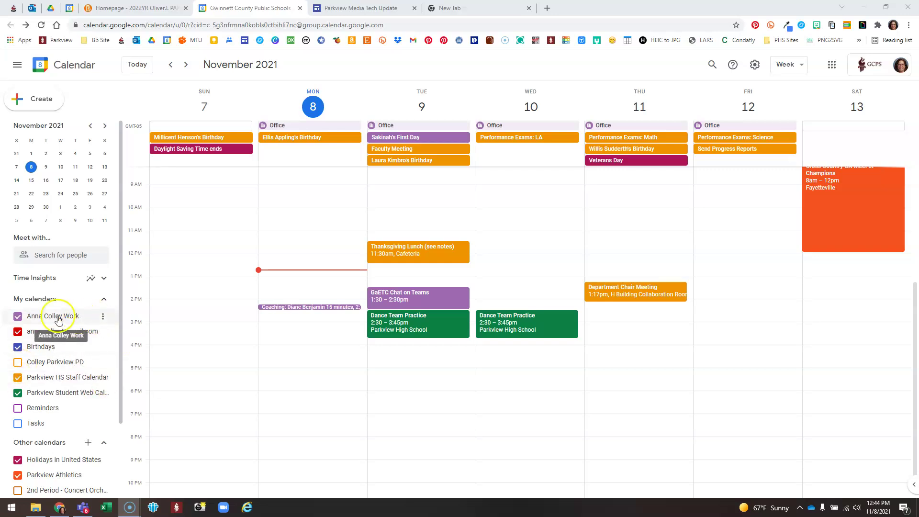
mouse_move(103, 332)
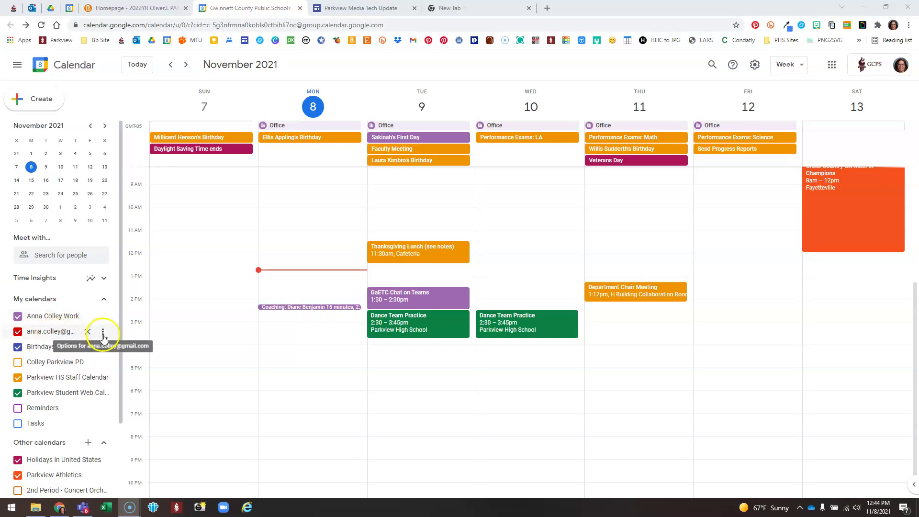
click(103, 334)
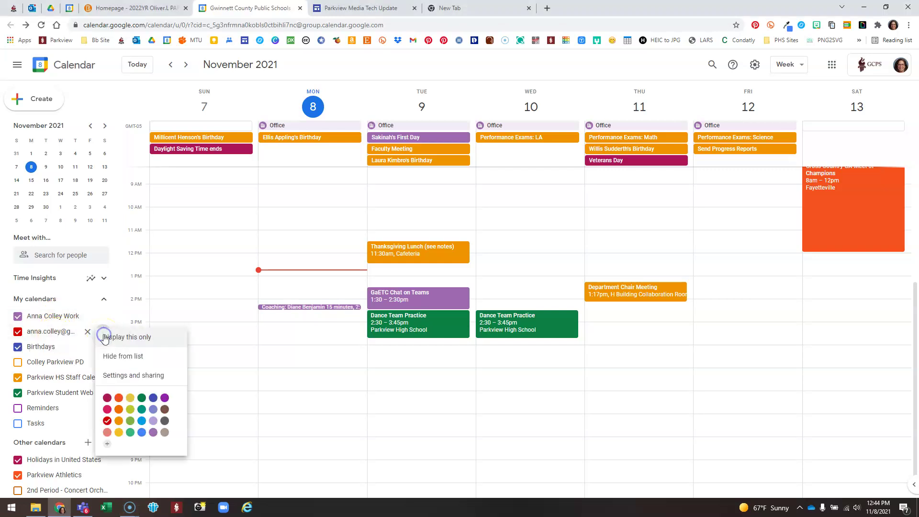
click(107, 399)
mouse_move(50, 330)
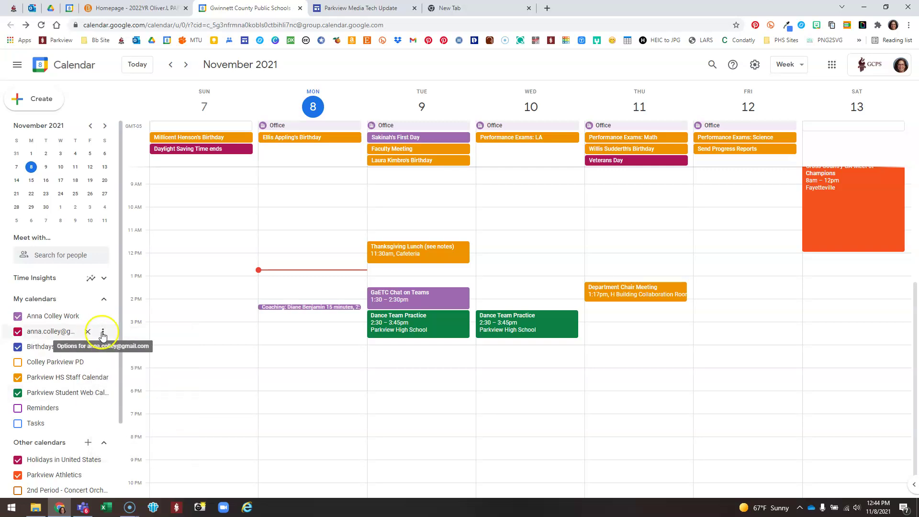
click(104, 333)
click(107, 421)
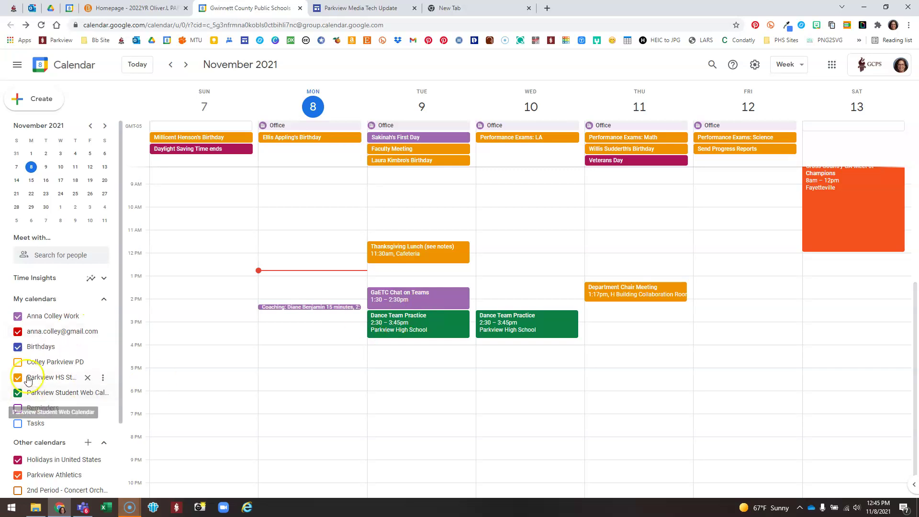
scroll(37, 371, down, 2)
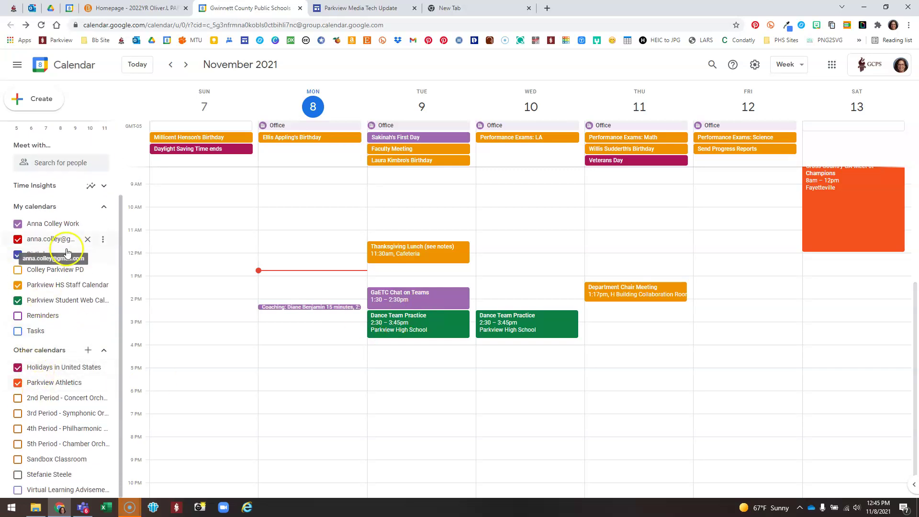
scroll(538, 328, up, 4)
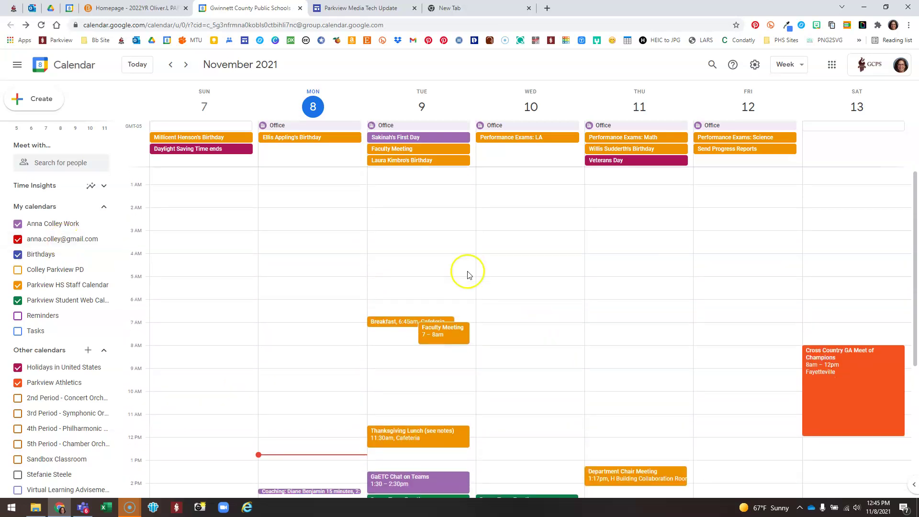
scroll(468, 273, down, 2)
scroll(467, 274, down, 1)
scroll(43, 330, up, 2)
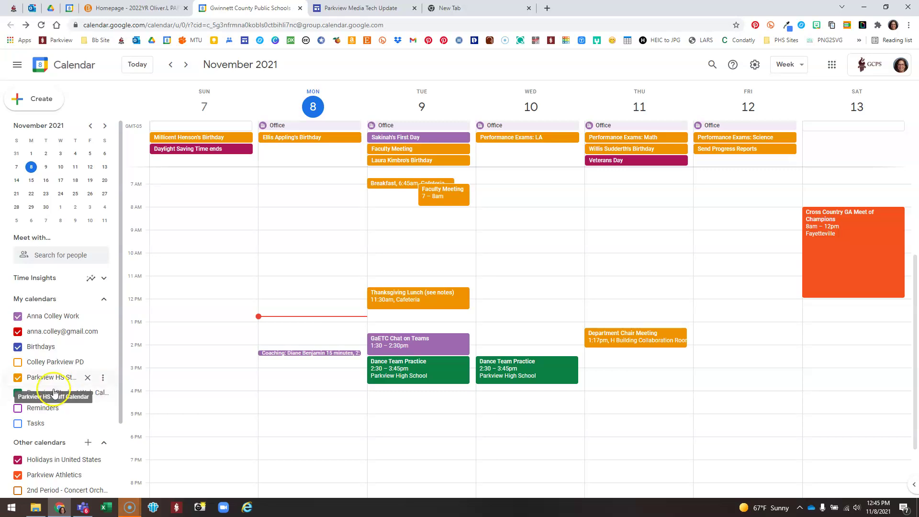
click(18, 378)
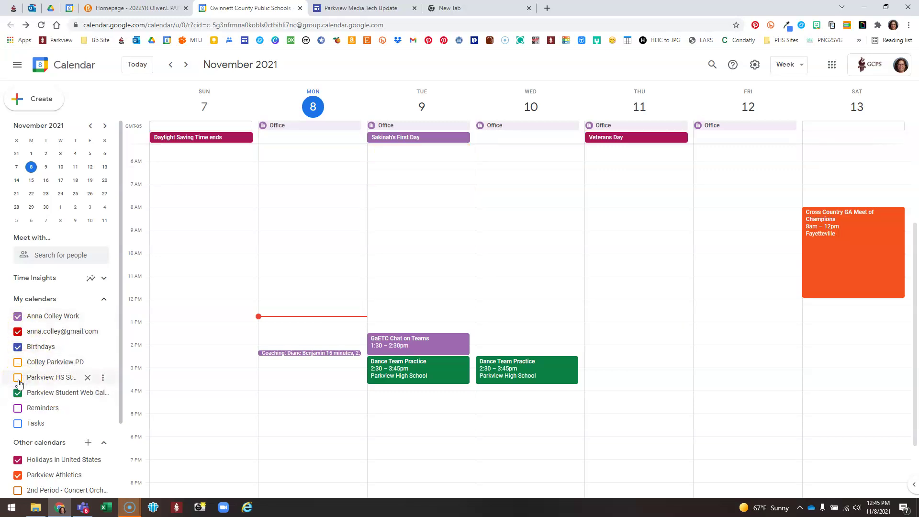
click(19, 382)
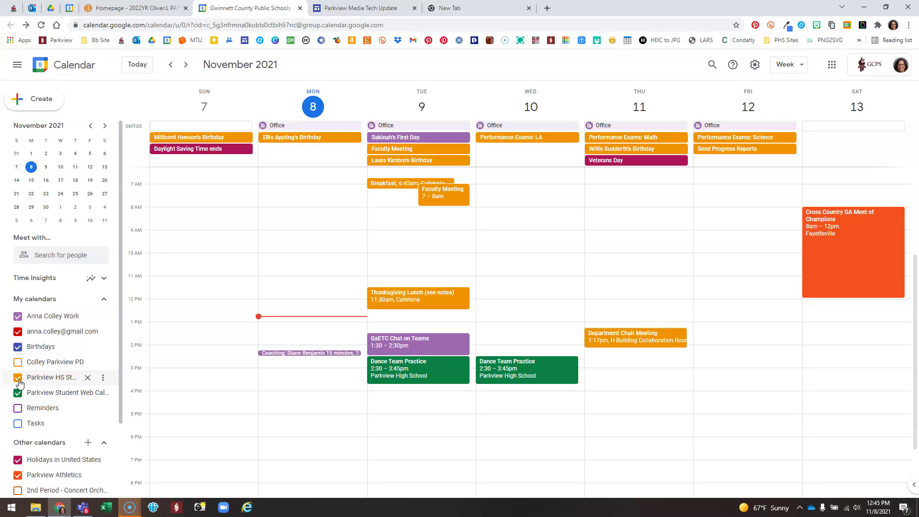
click(104, 379)
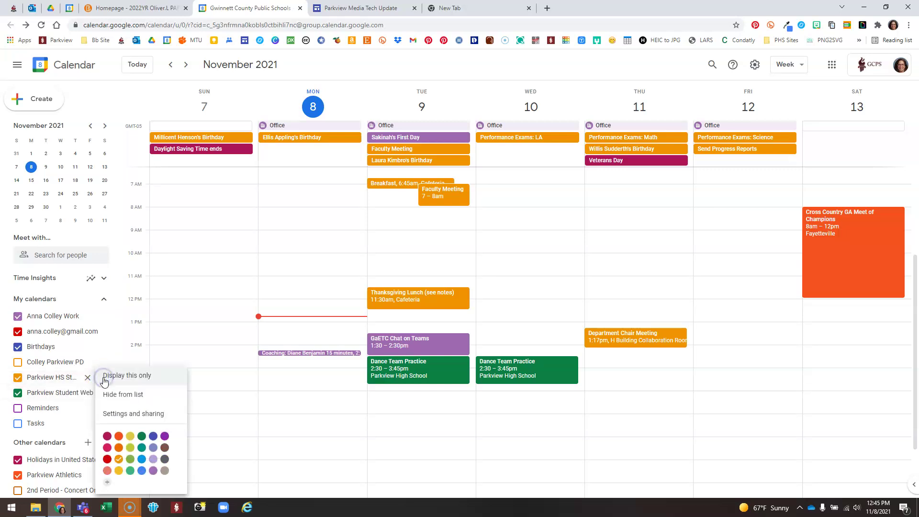
click(106, 381)
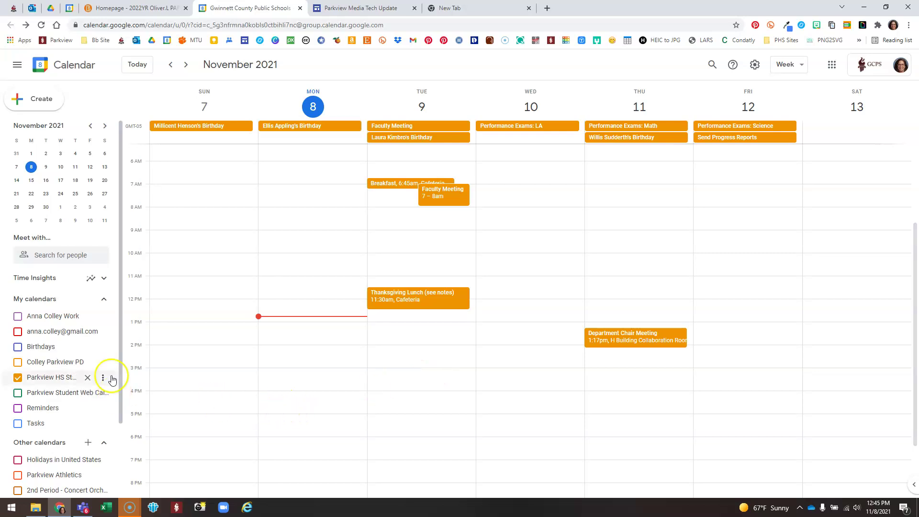
click(102, 378)
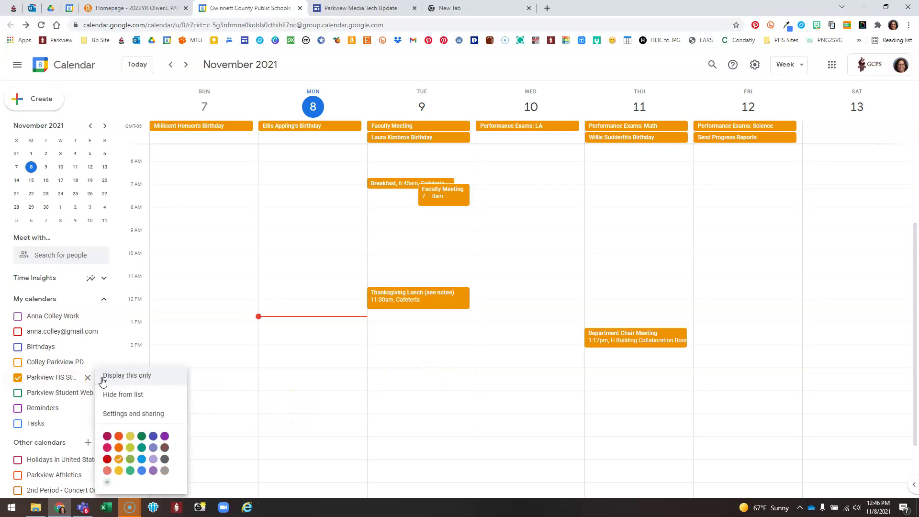
click(120, 290)
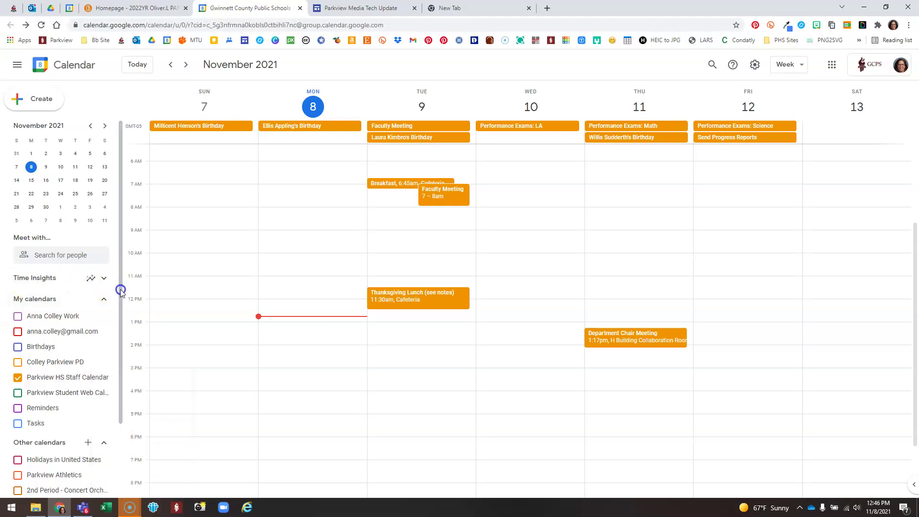
click(18, 316)
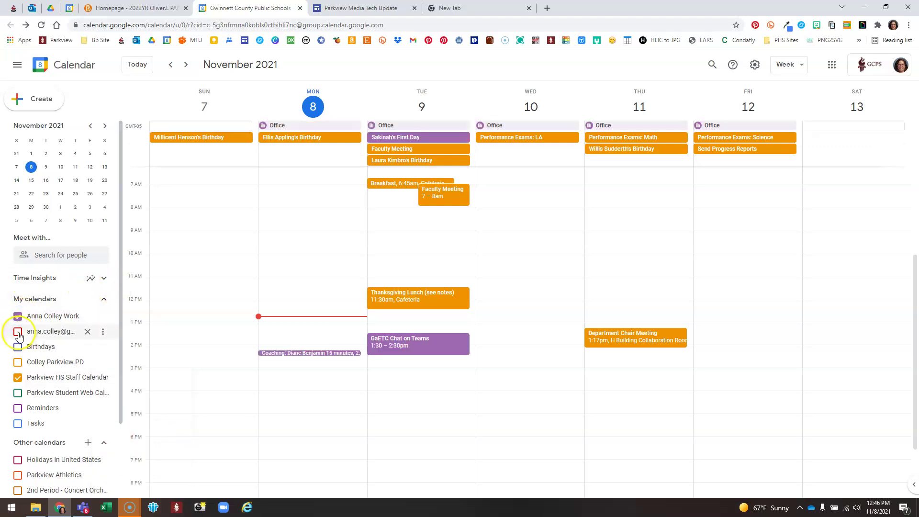
click(18, 332)
click(19, 347)
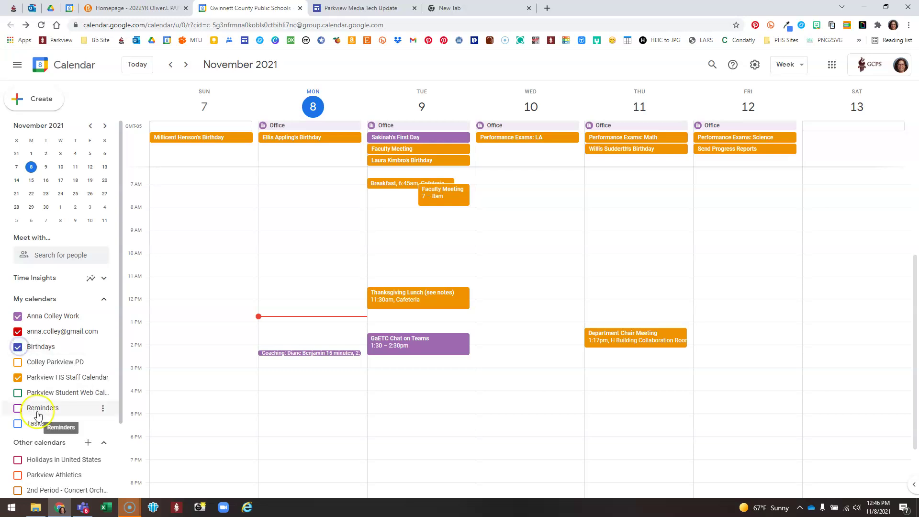
click(19, 394)
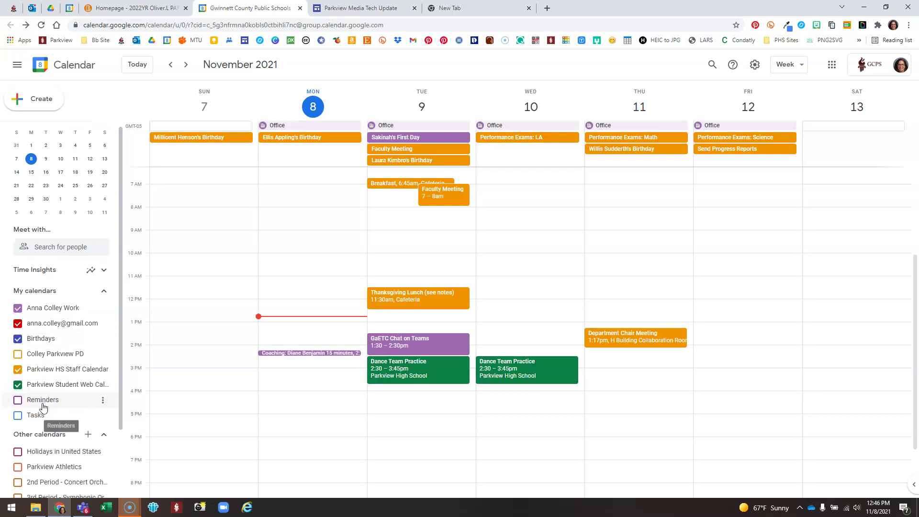
scroll(14, 412, down, 1)
click(17, 426)
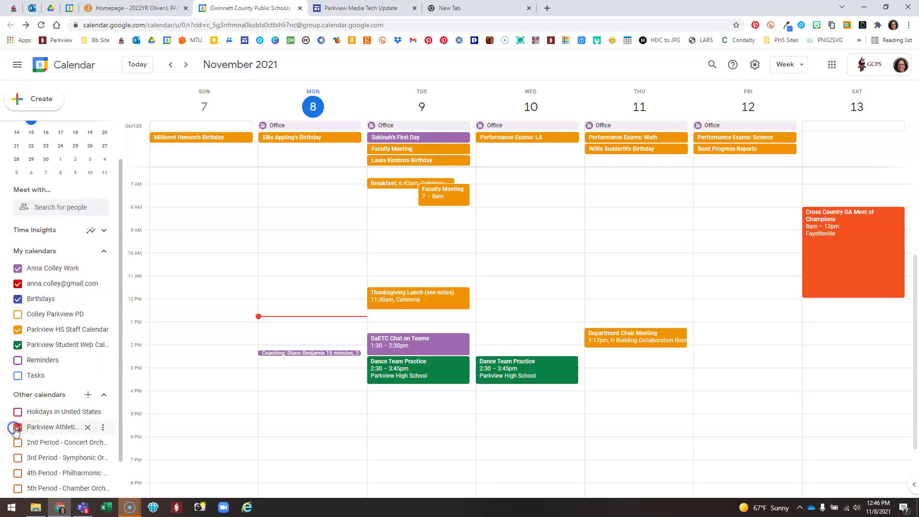
click(18, 417)
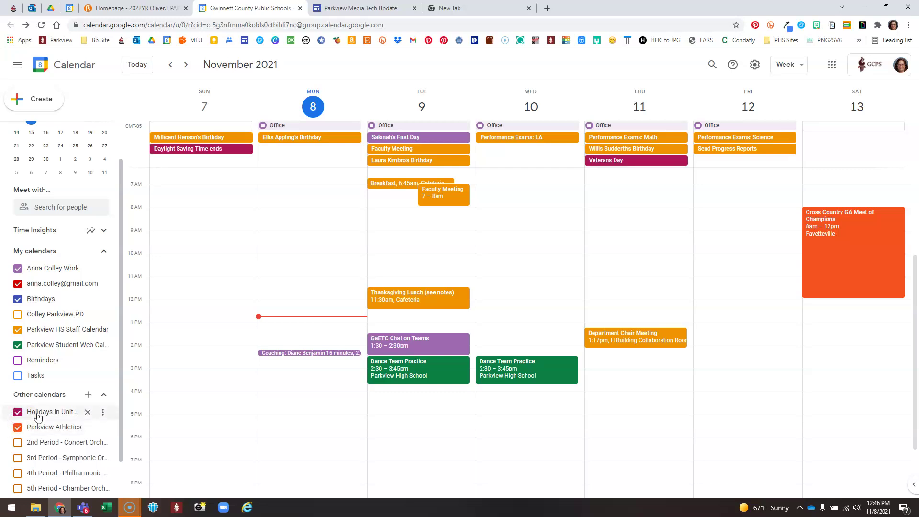
scroll(39, 417, up, 1)
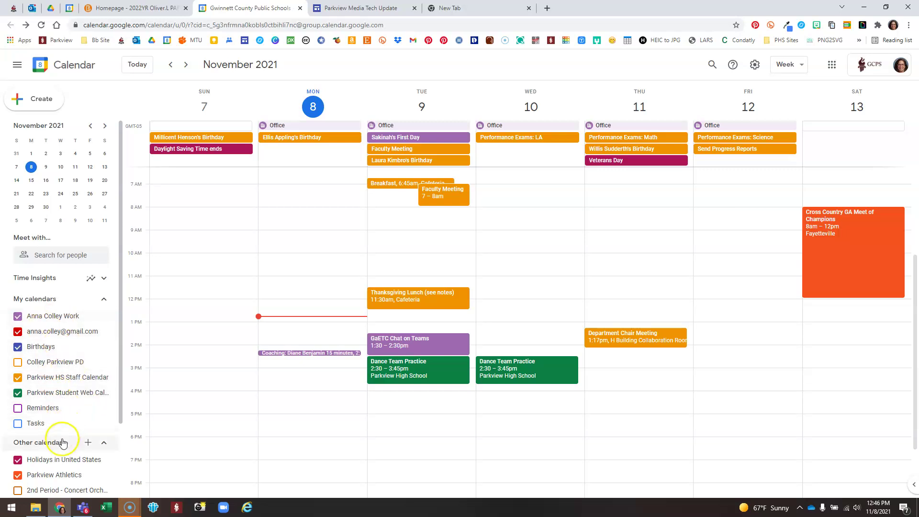
- Use Hide from list on 2nd Period - Concert Orchestra and Colley Parkview PD
scroll(61, 438, down, 2)
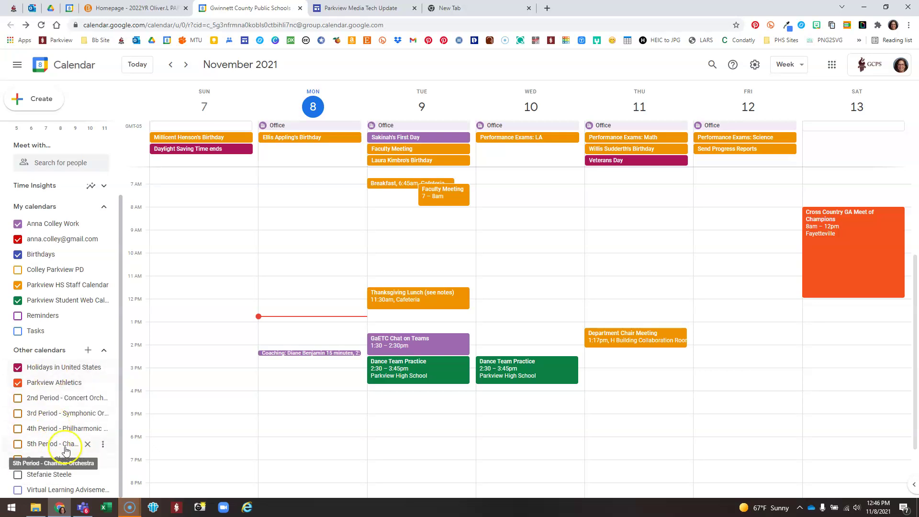
mouse_move(66, 490)
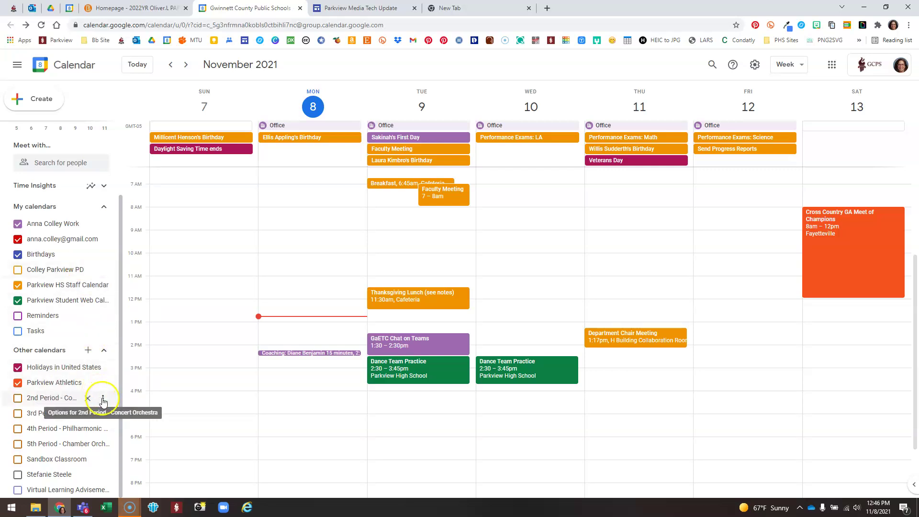
click(102, 398)
click(103, 400)
mouse_move(51, 285)
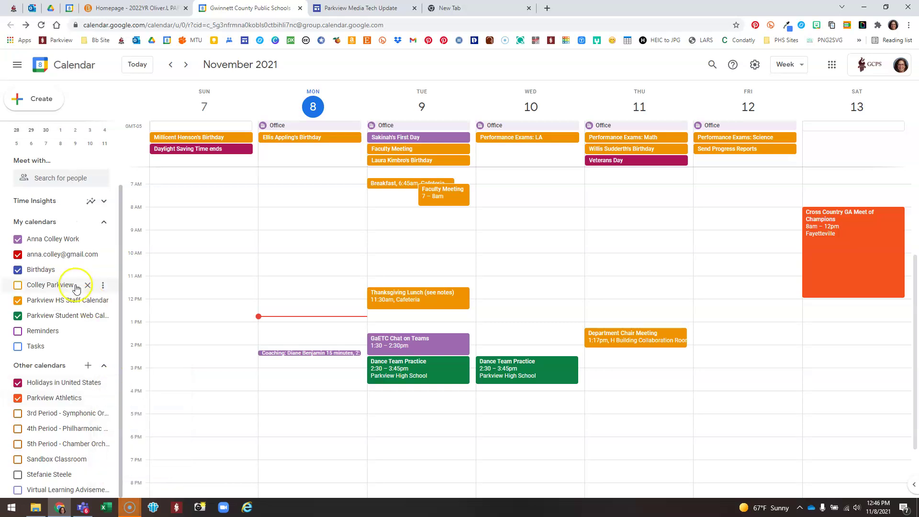
click(105, 286)
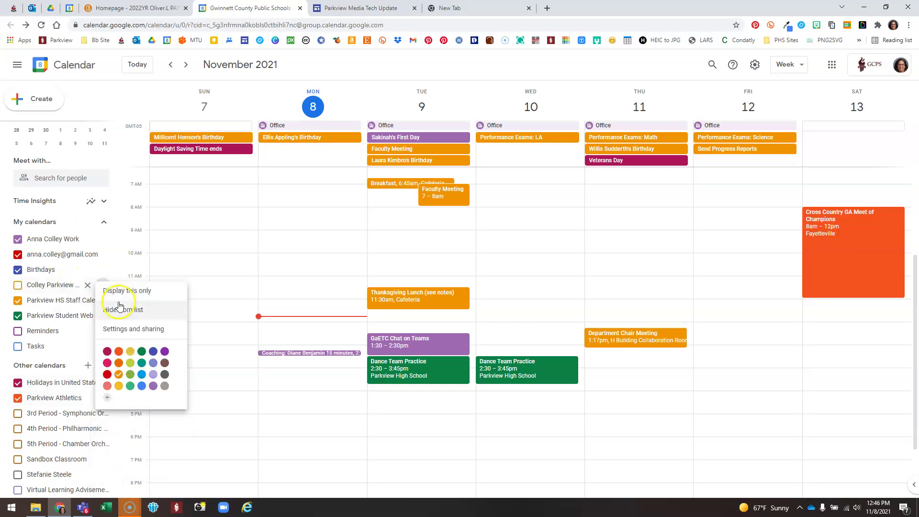
click(119, 309)
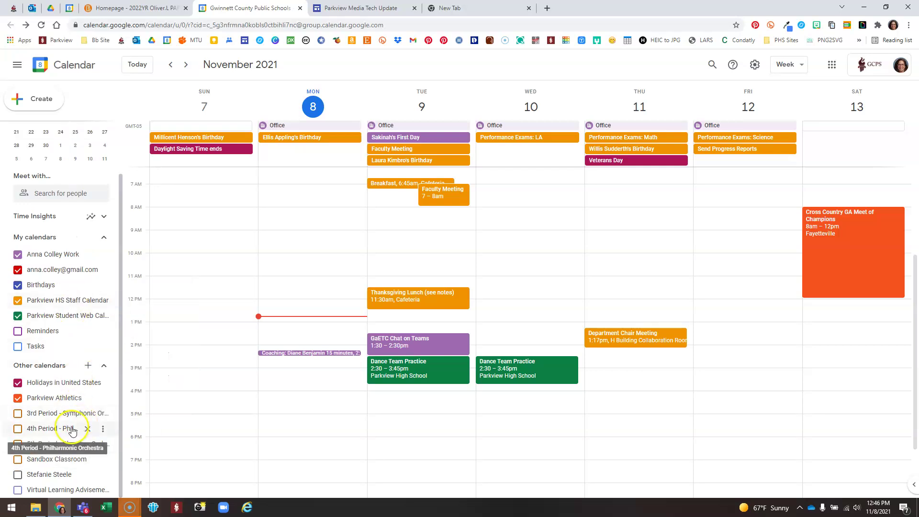
scroll(72, 429, up, 3)
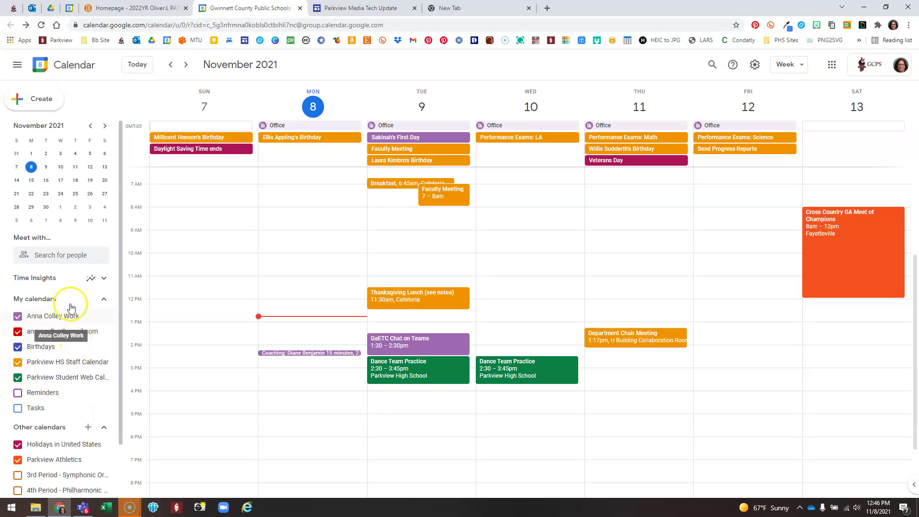
mouse_move(57, 316)
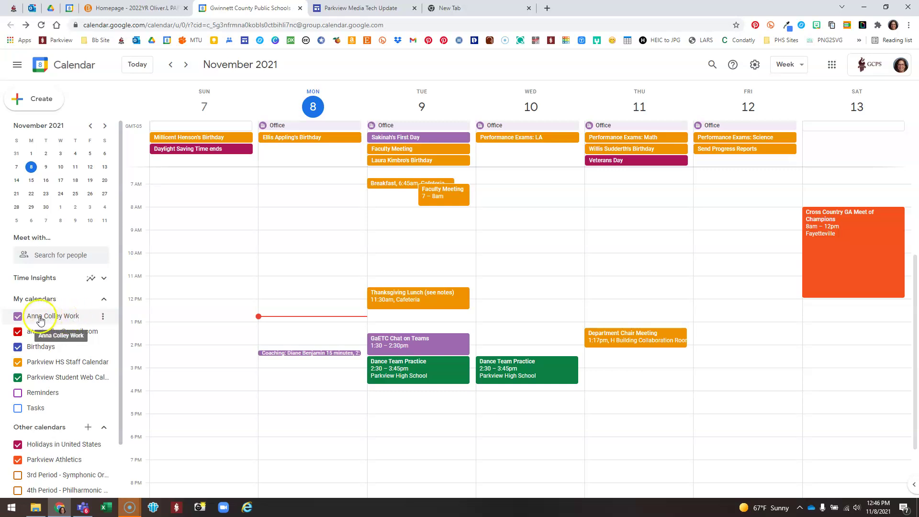
- Unhide 2020-2021 Latin 1 1st Period from the settings page, then return to week view
click(102, 318)
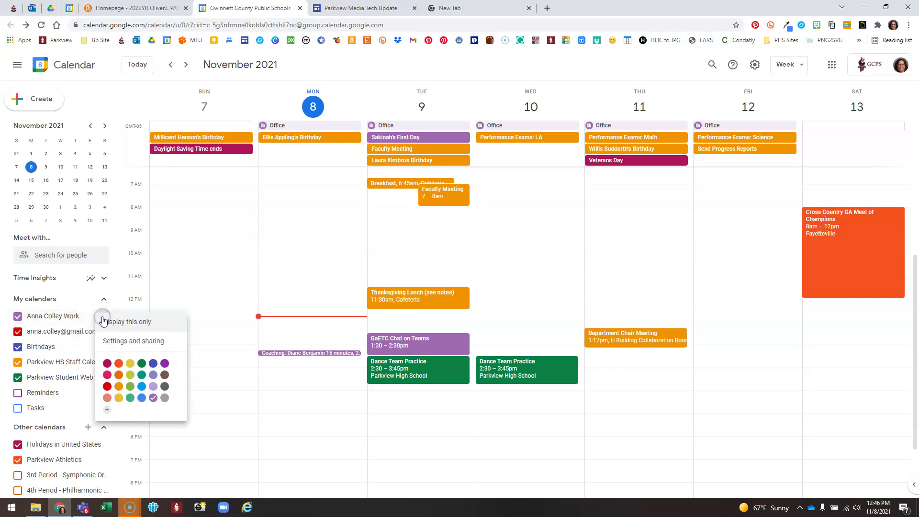
click(122, 341)
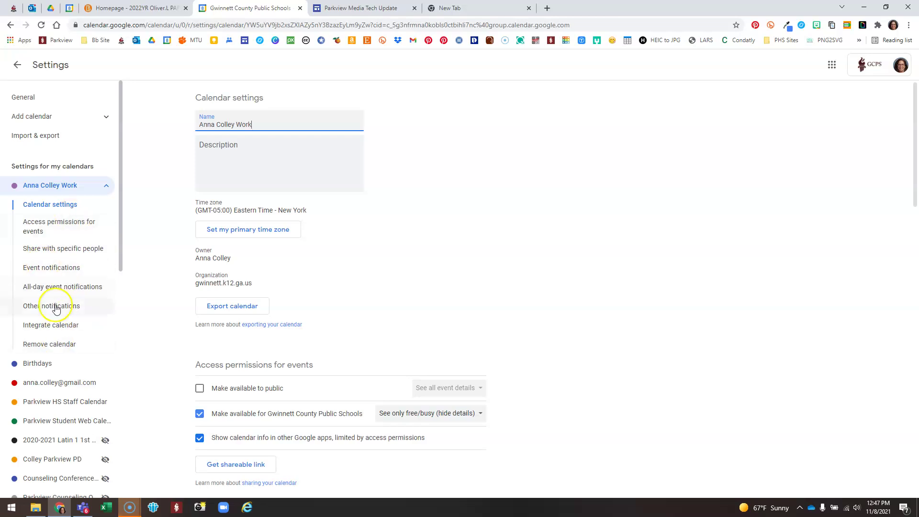
scroll(54, 330, down, 3)
scroll(43, 389, down, 2)
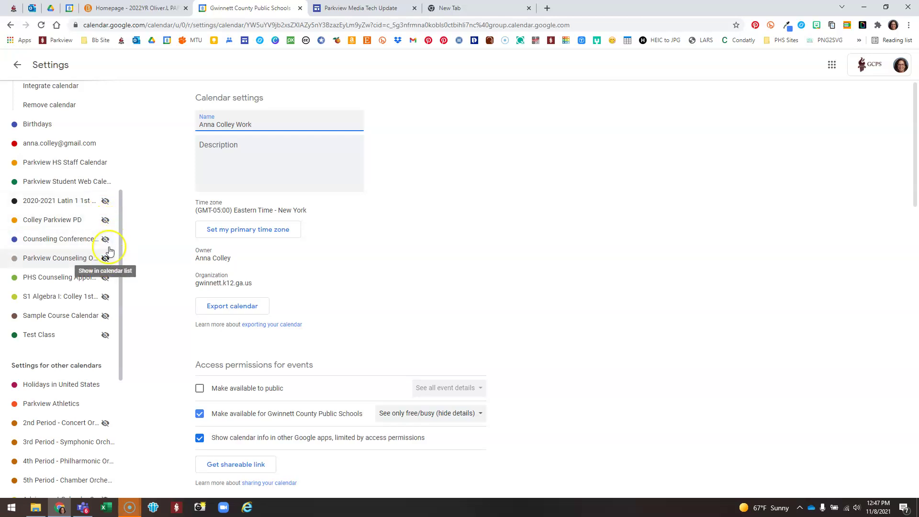
click(105, 201)
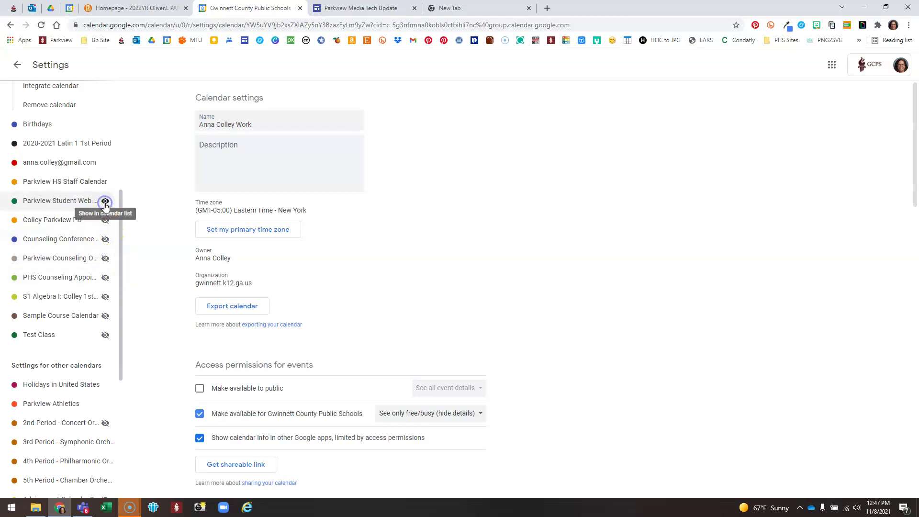
click(106, 202)
scroll(61, 211, up, 4)
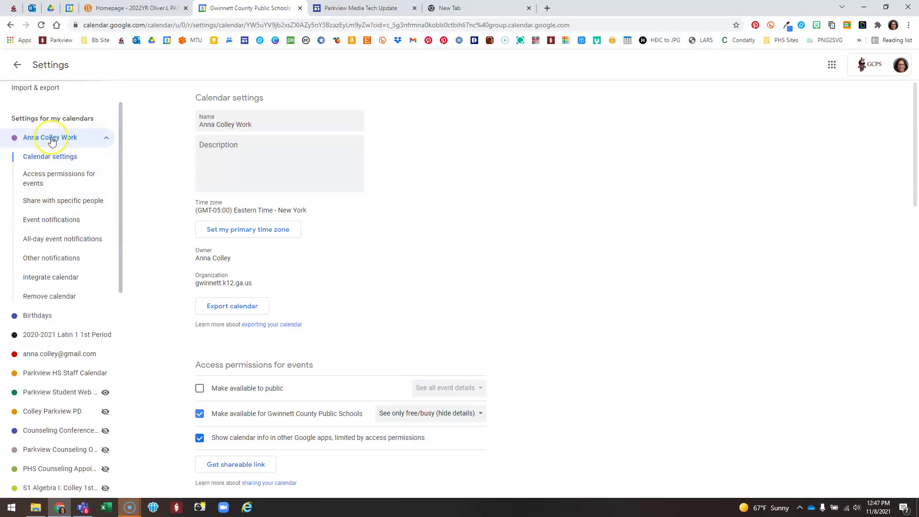
click(19, 67)
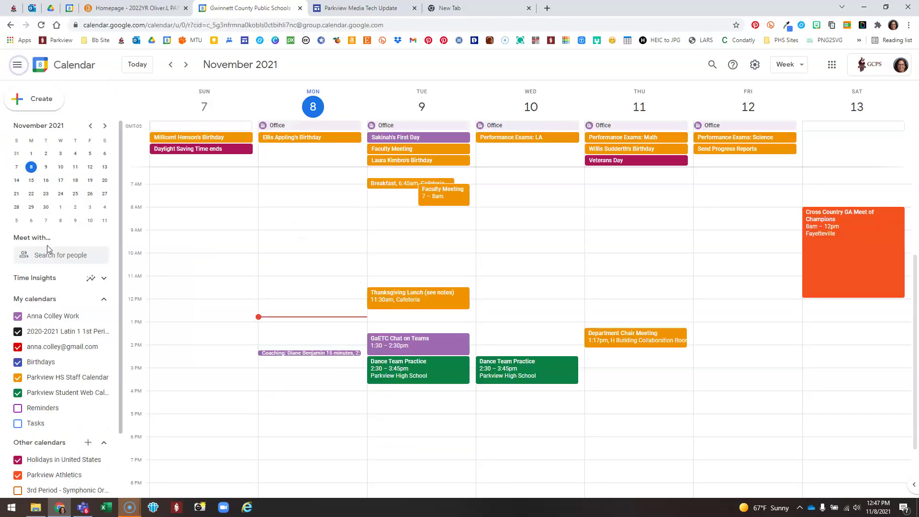
click(34, 327)
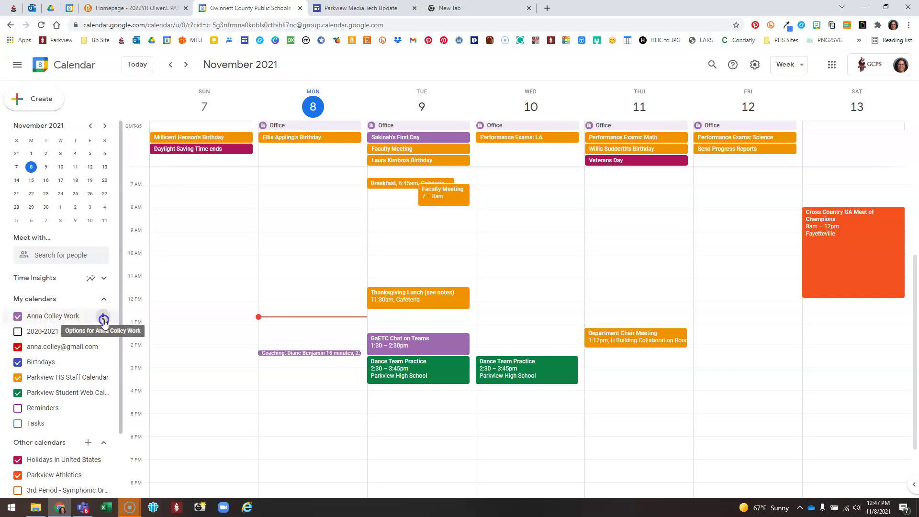
click(103, 317)
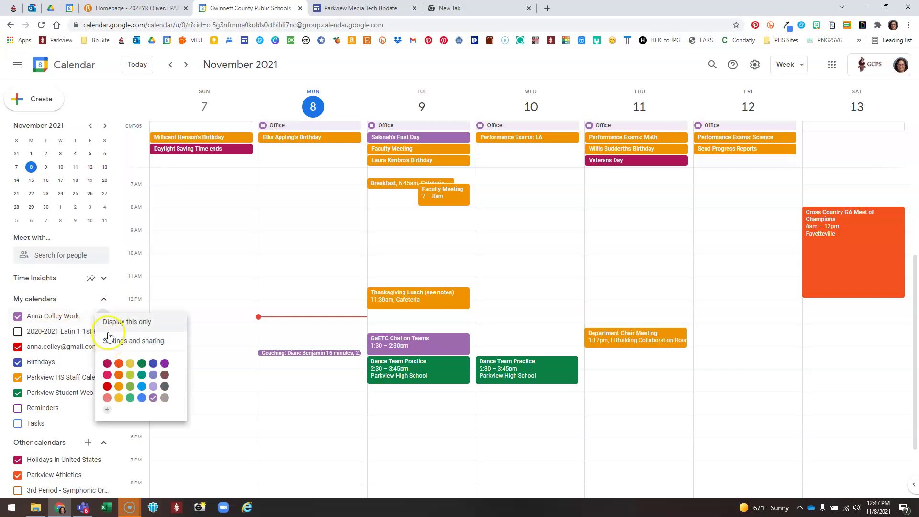
click(122, 287)
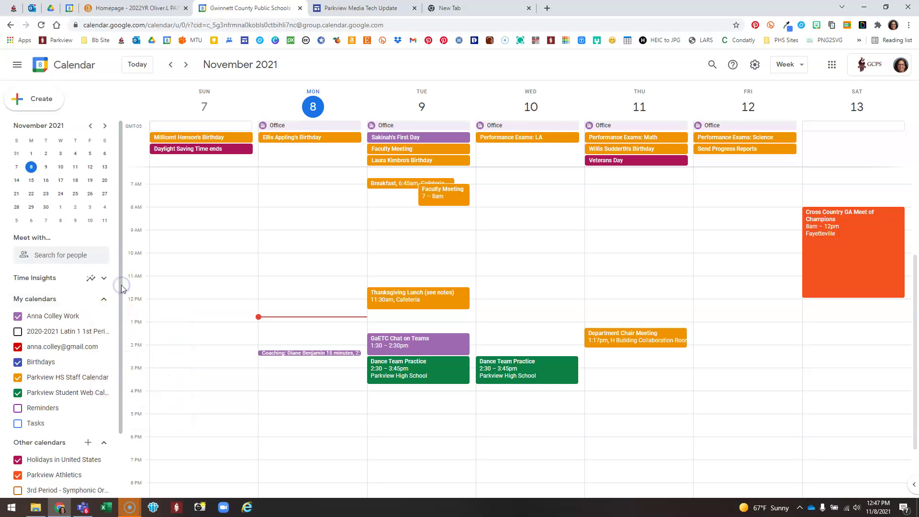
mouse_move(86, 332)
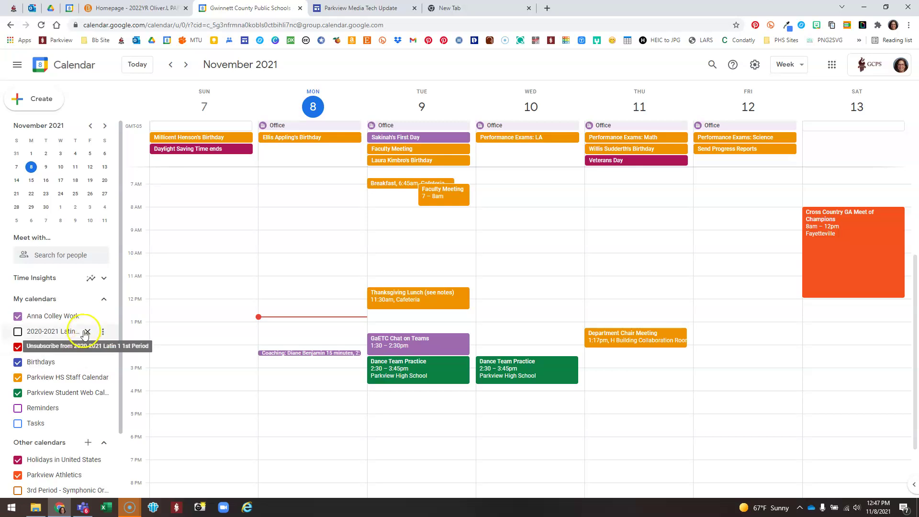
scroll(84, 378, down, 1)
scroll(84, 379, down, 1)
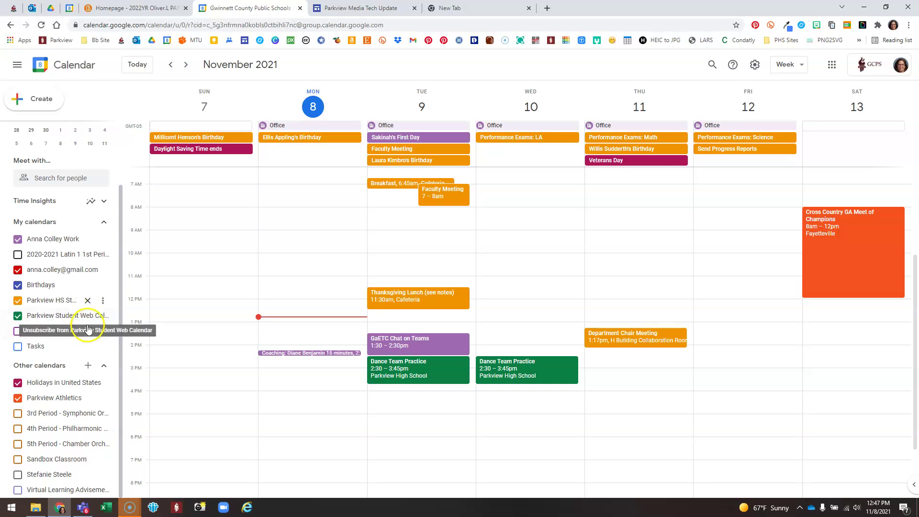
- Start removing Latin 1 and Parkview Athletics, but cancel both to keep them subscribed
click(88, 255)
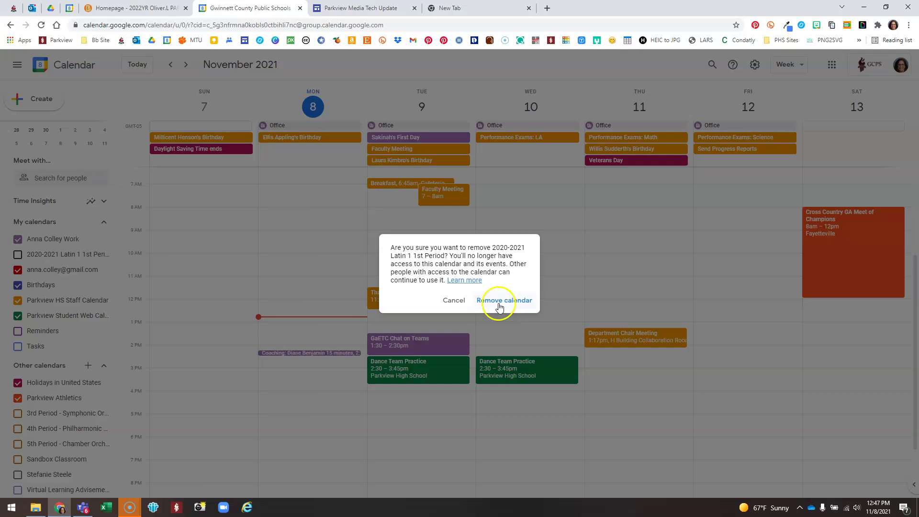
click(455, 302)
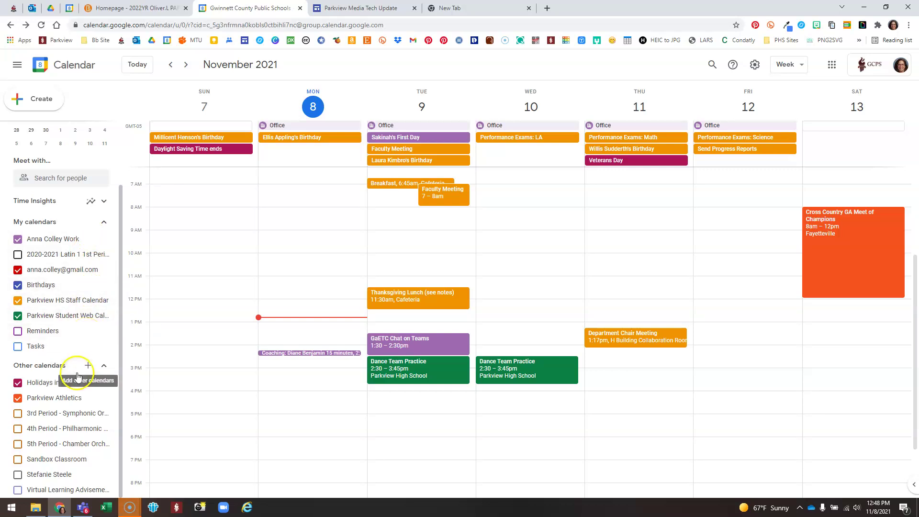
mouse_move(53, 383)
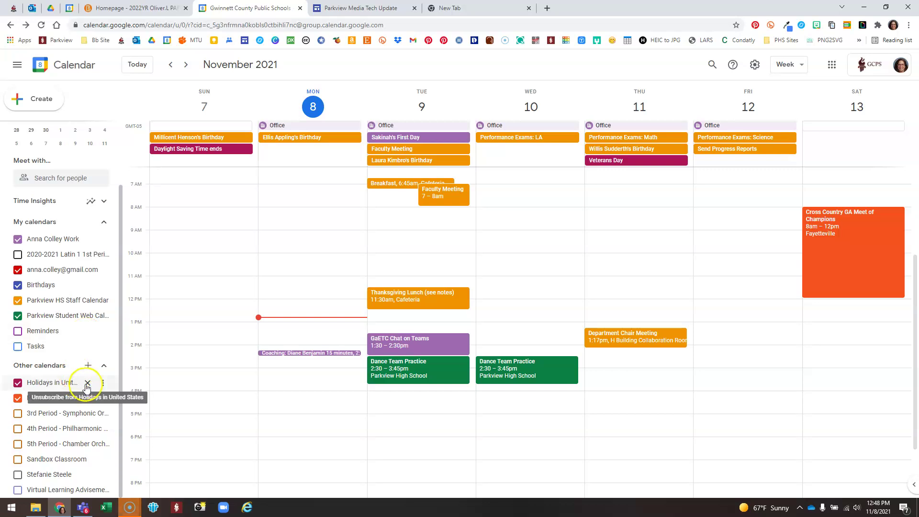
click(87, 401)
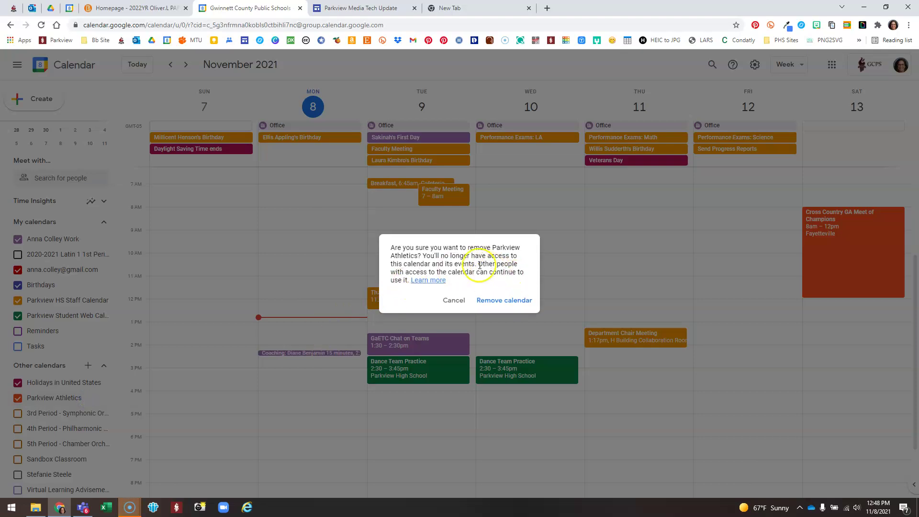
drag(479, 265, 521, 281)
click(515, 271)
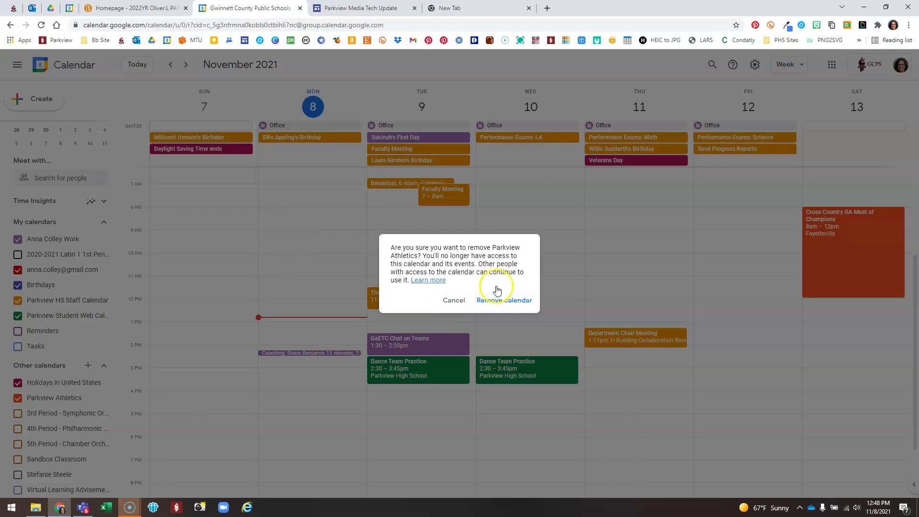
click(454, 300)
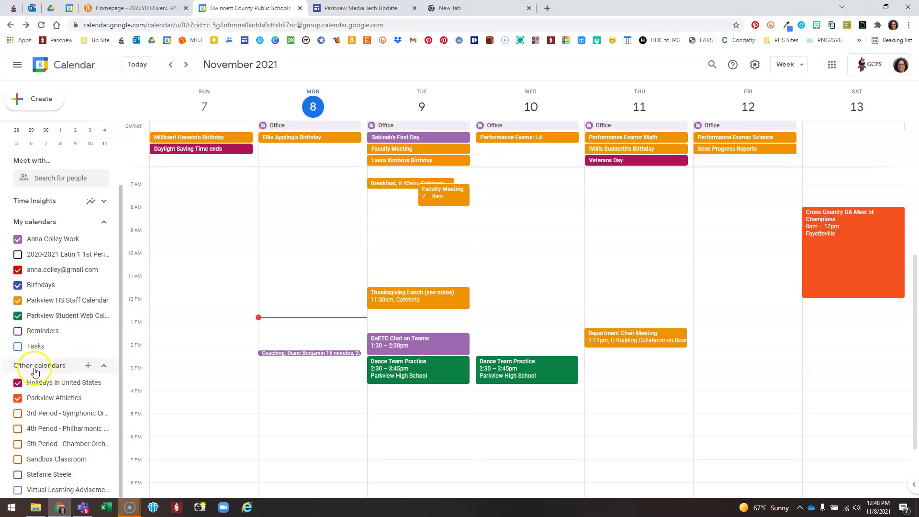
- Open Browse calendars of interest from the Other calendars add menu
click(86, 368)
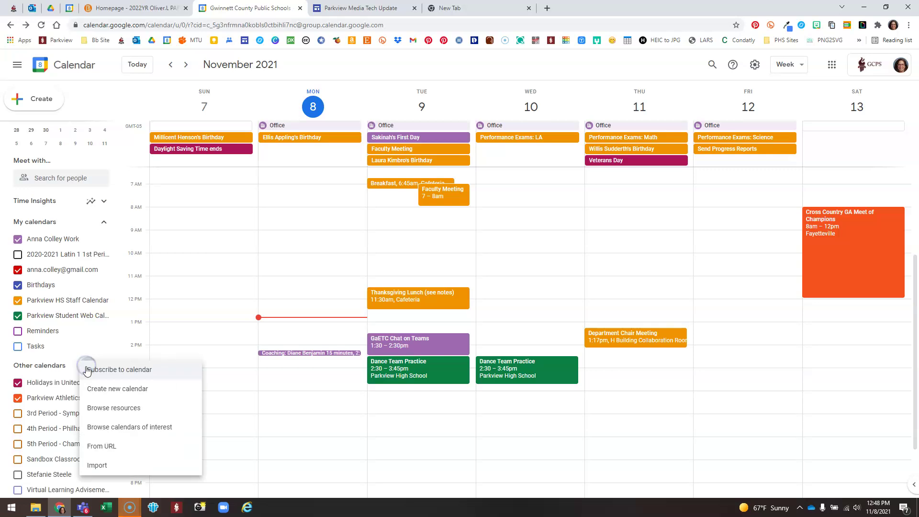
click(102, 423)
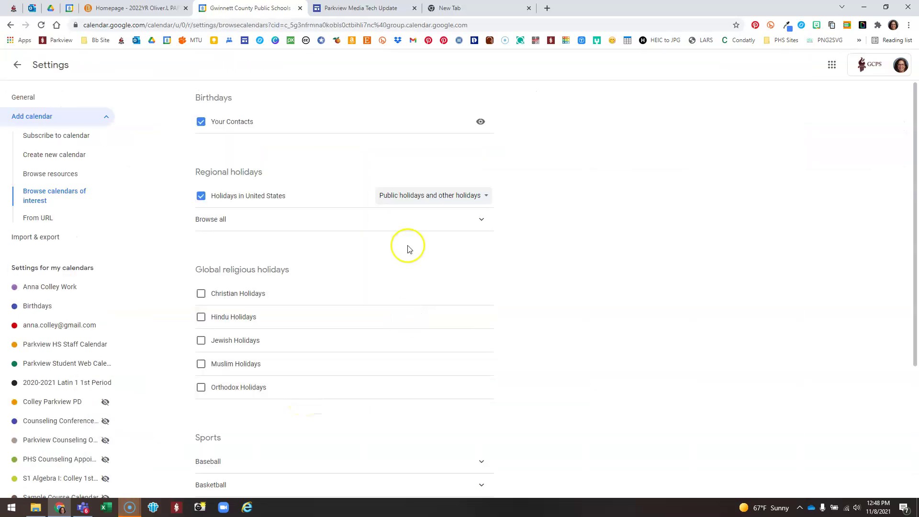
scroll(459, 230, down, 1)
scroll(541, 238, down, 3)
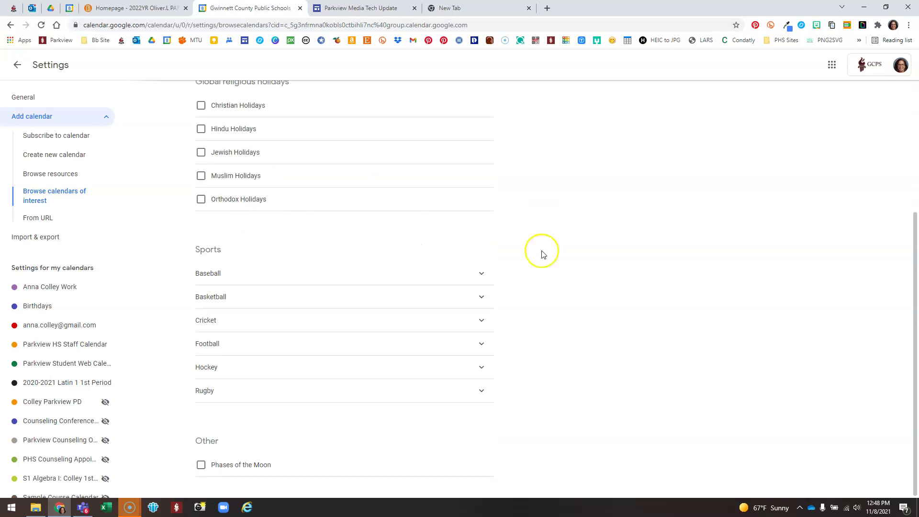
scroll(546, 267, up, 2)
scroll(550, 277, up, 2)
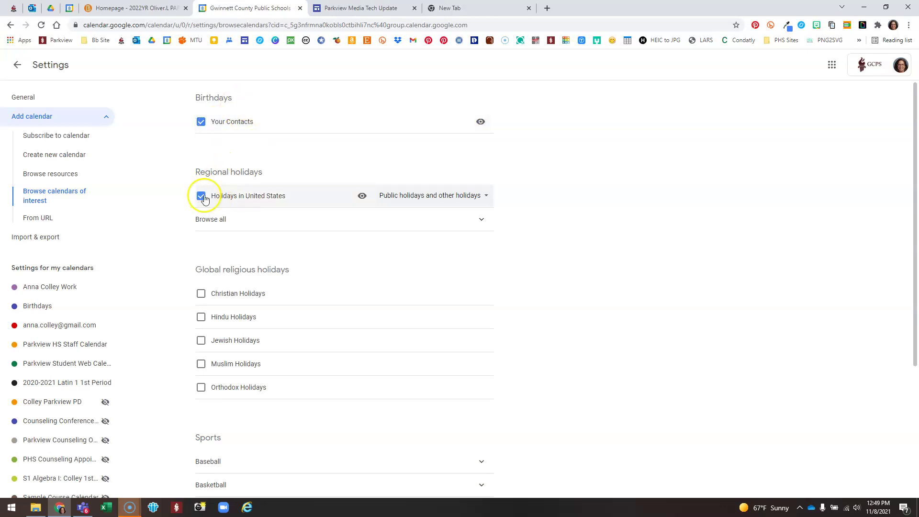
- Expand and collapse the full regional holidays list, then scroll down toward Sports
click(211, 219)
click(211, 219)
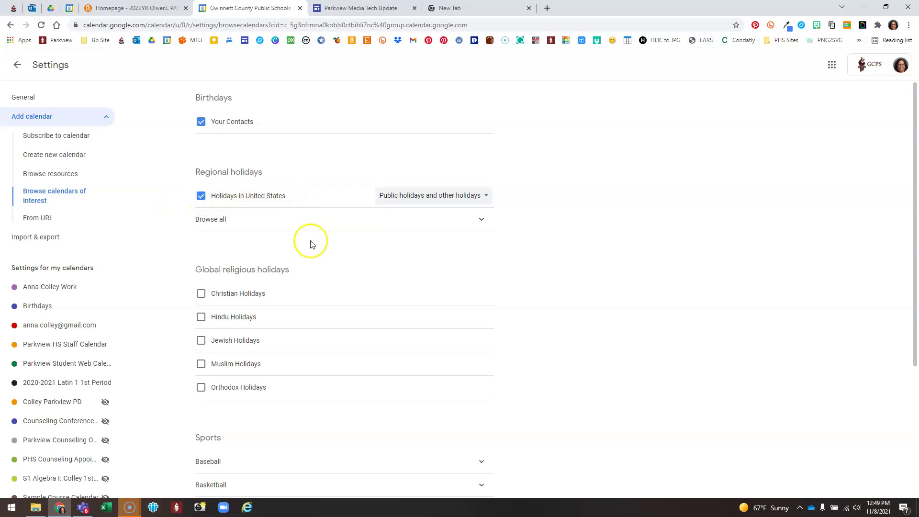
scroll(296, 242, down, 2)
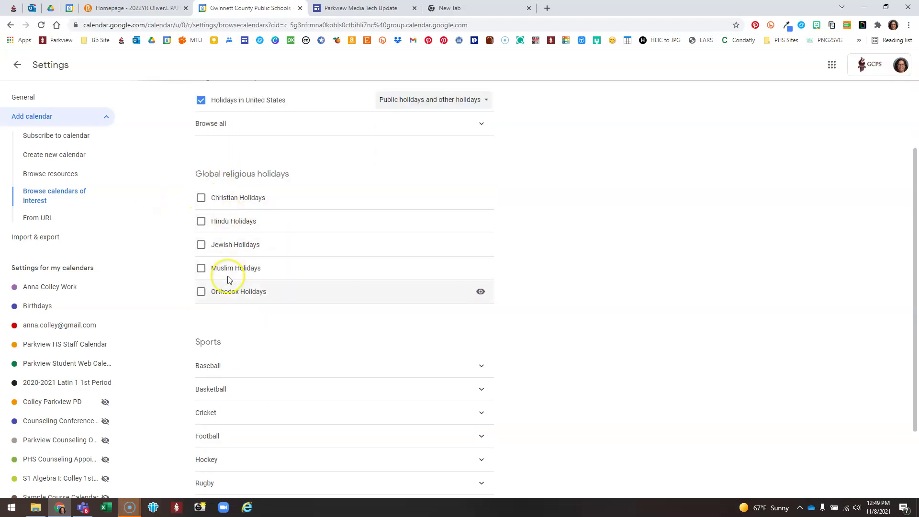
scroll(268, 297, down, 2)
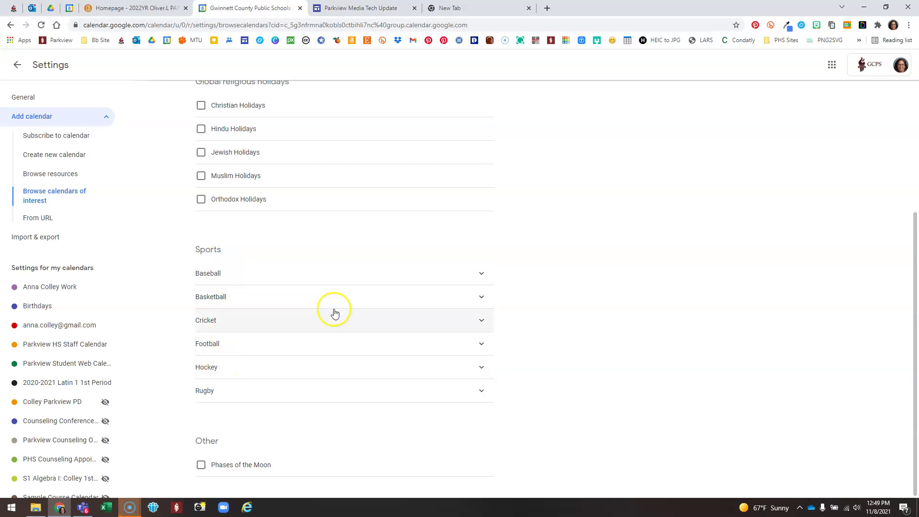
- Expand Football > NCAA Football - NCAAF and check Georgia Bulldogs in the team list
click(480, 346)
scroll(498, 350, down, 2)
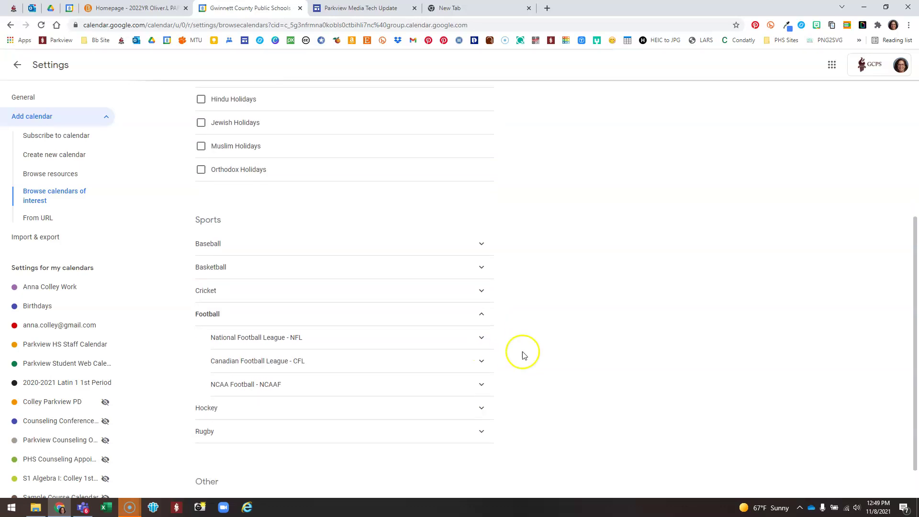
click(477, 346)
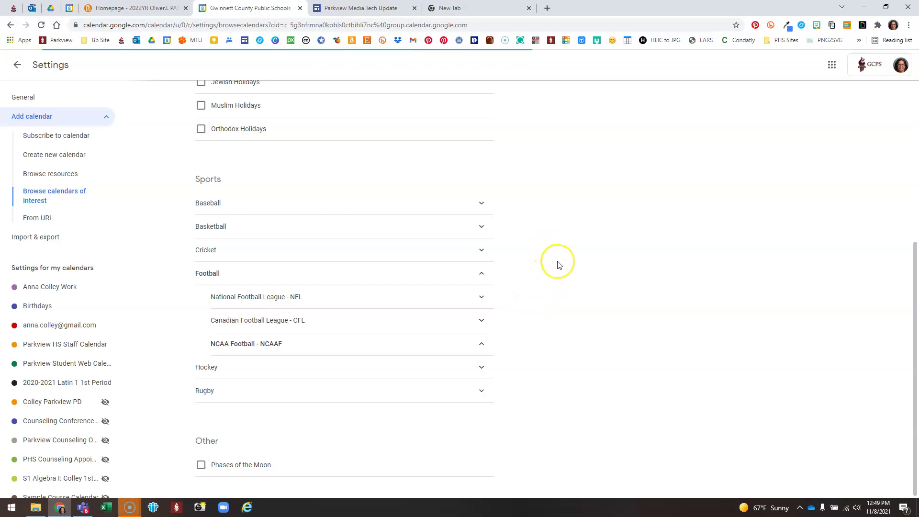
scroll(557, 265, down, 4)
scroll(560, 266, down, 4)
scroll(563, 268, down, 10)
scroll(563, 268, down, 7)
scroll(563, 268, down, 6)
scroll(563, 270, down, 1)
scroll(563, 269, down, 5)
scroll(557, 269, down, 1)
scroll(551, 269, down, 7)
scroll(540, 271, down, 2)
mouse_move(267, 385)
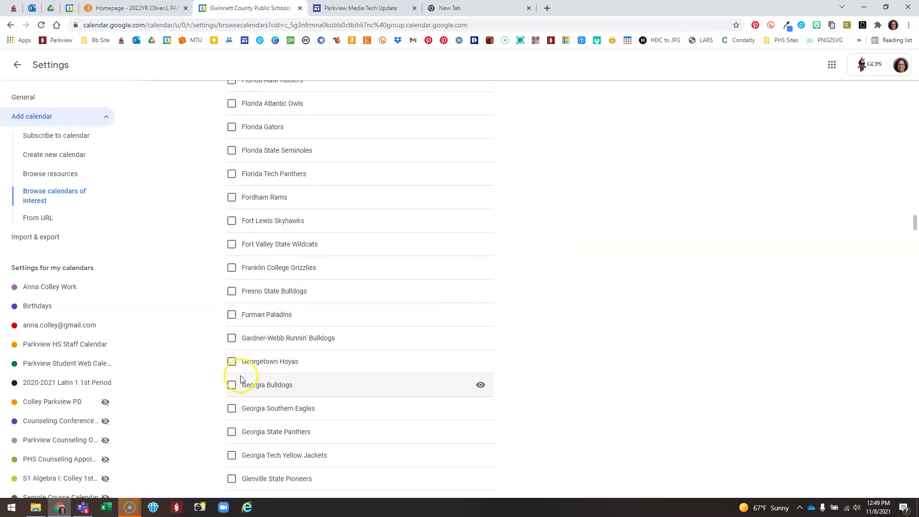
click(232, 385)
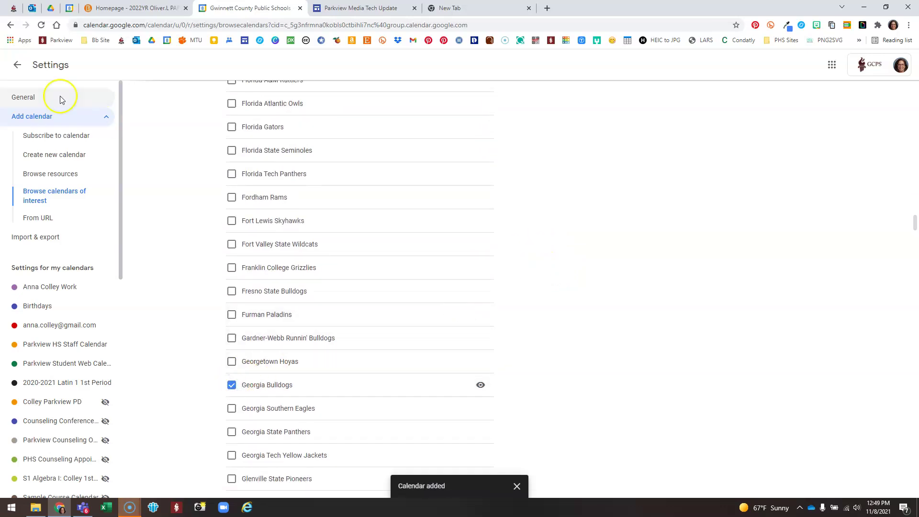
- Leave Settings for the week view and scroll to Georgia Bulldogs under Other calendars
click(19, 66)
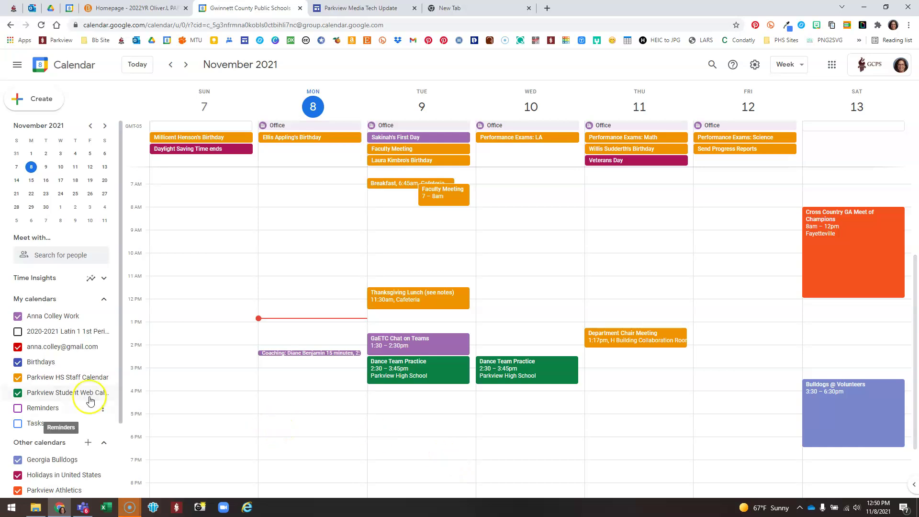
scroll(77, 414, down, 2)
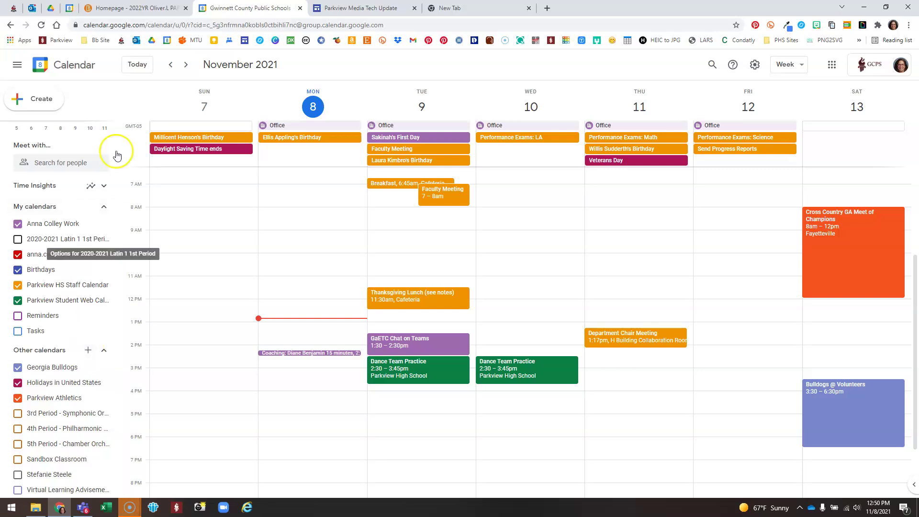
- Switch to the D2L homepage tab and scroll to the Advisement Calendar 2021-2022 widget
click(150, 10)
scroll(214, 96, up, 3)
scroll(209, 96, up, 10)
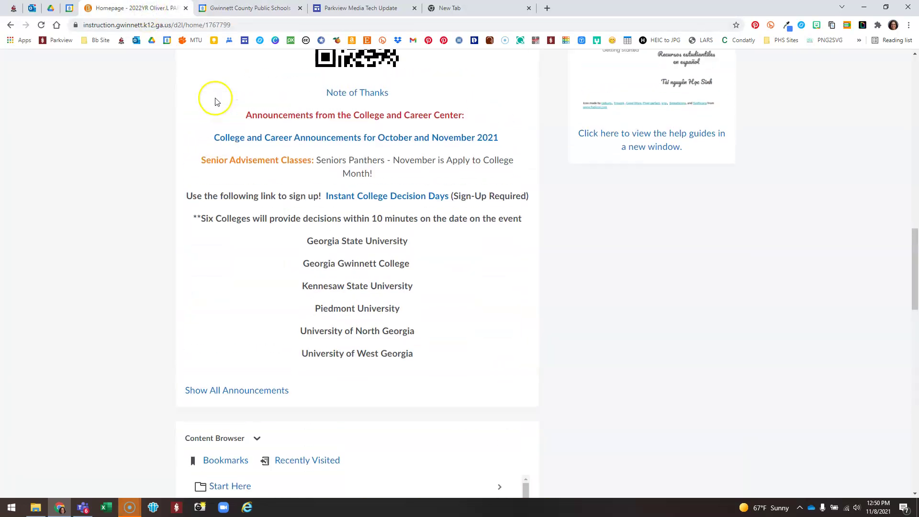
scroll(236, 136, up, 5)
scroll(237, 128, up, 5)
scroll(237, 128, up, 2)
scroll(237, 129, down, 2)
scroll(236, 128, down, 10)
scroll(237, 129, down, 5)
scroll(236, 129, down, 6)
scroll(236, 128, down, 4)
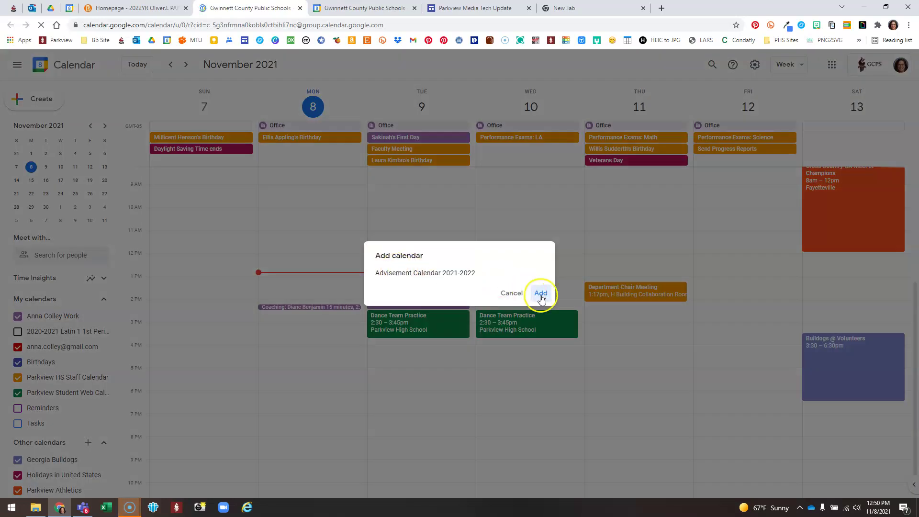
- Add Advisement Calendar 2021-2022 under Other calendars and recolour it from magenta to teal
click(541, 294)
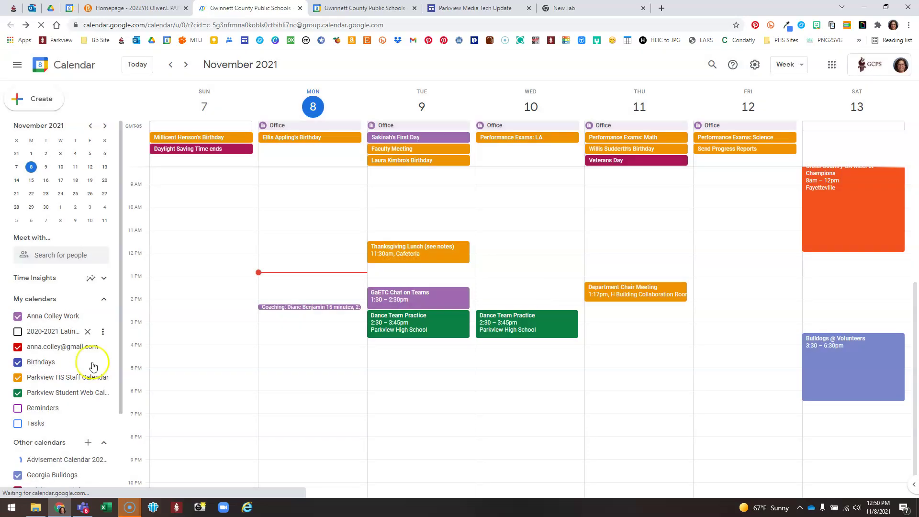
scroll(77, 388, down, 1)
scroll(77, 394, down, 1)
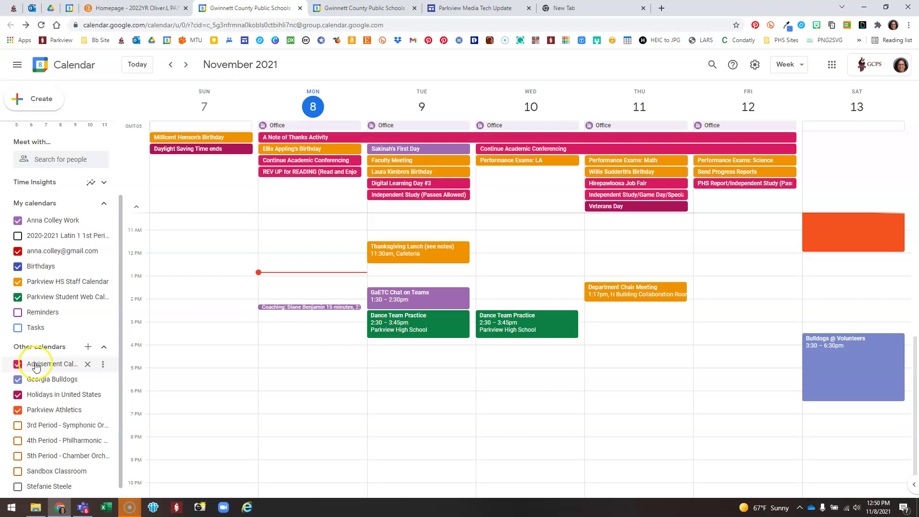
click(102, 365)
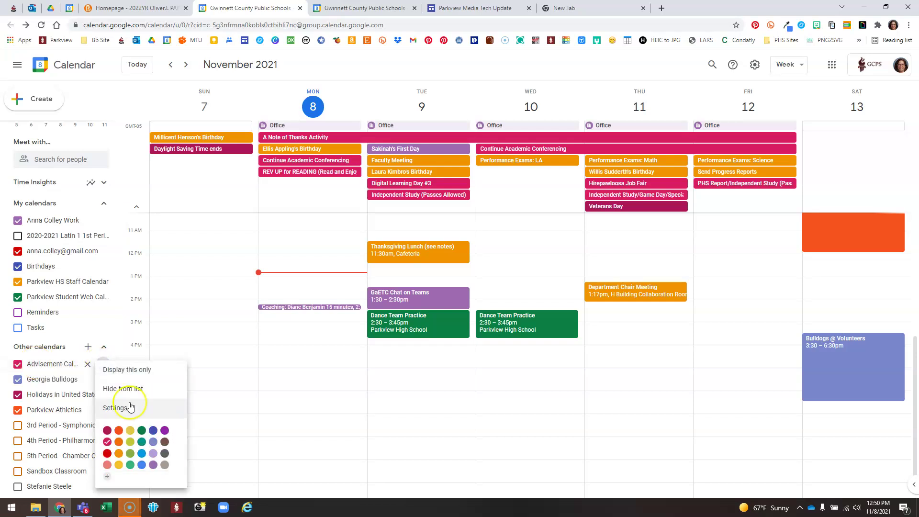
click(142, 441)
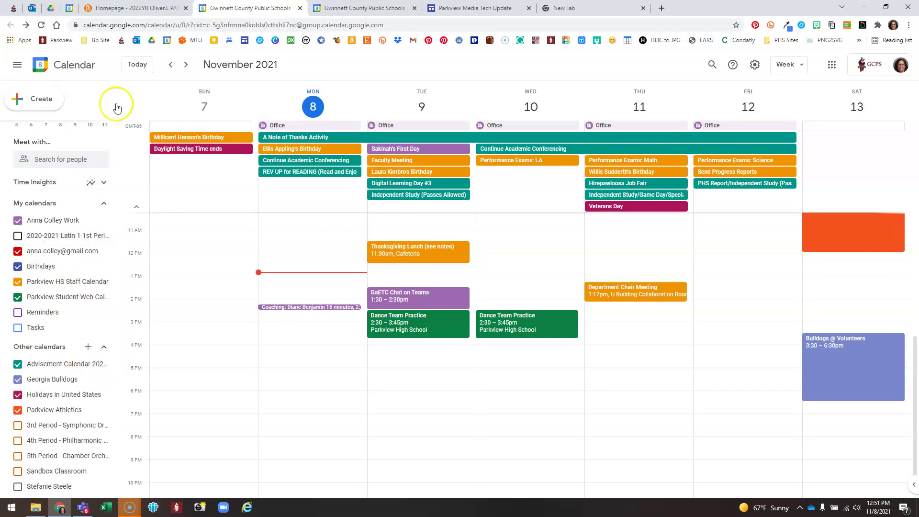
click(126, 8)
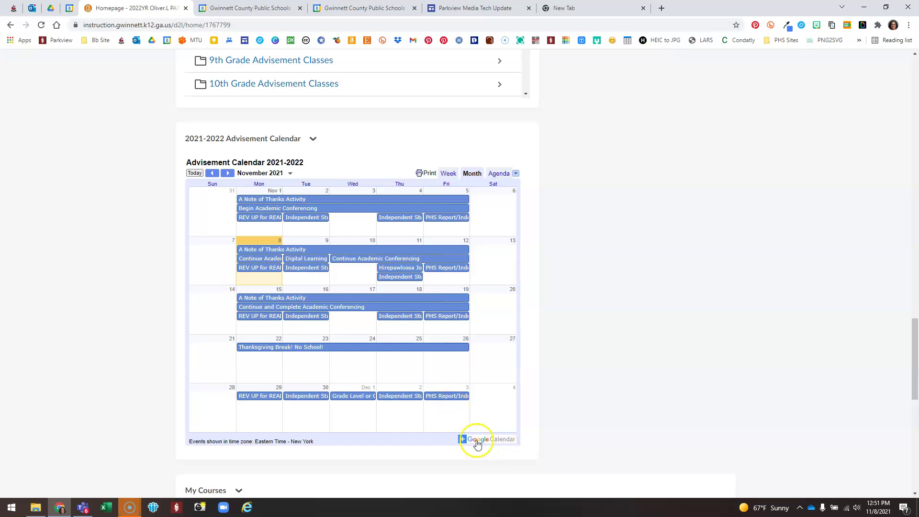
click(208, 8)
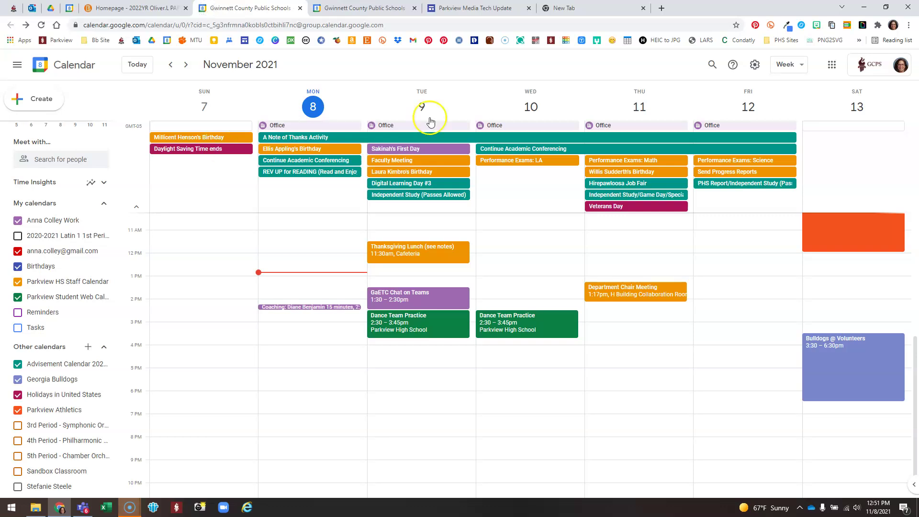